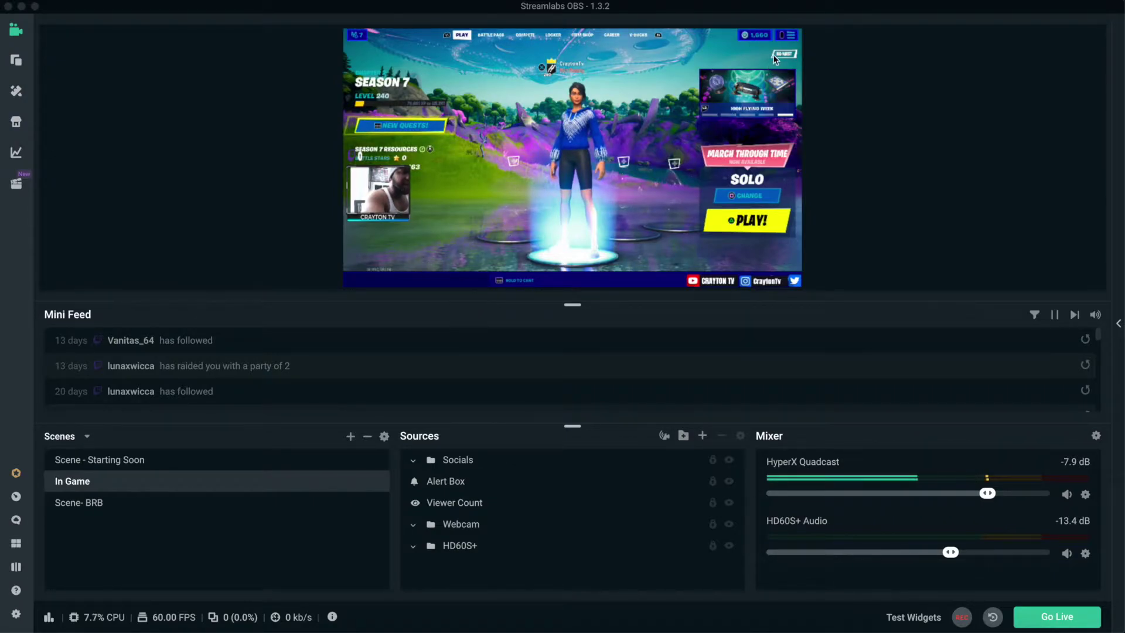
- Run a Speedtest by Ookla check of the internet connection from the menu bar
left_click(802, 2)
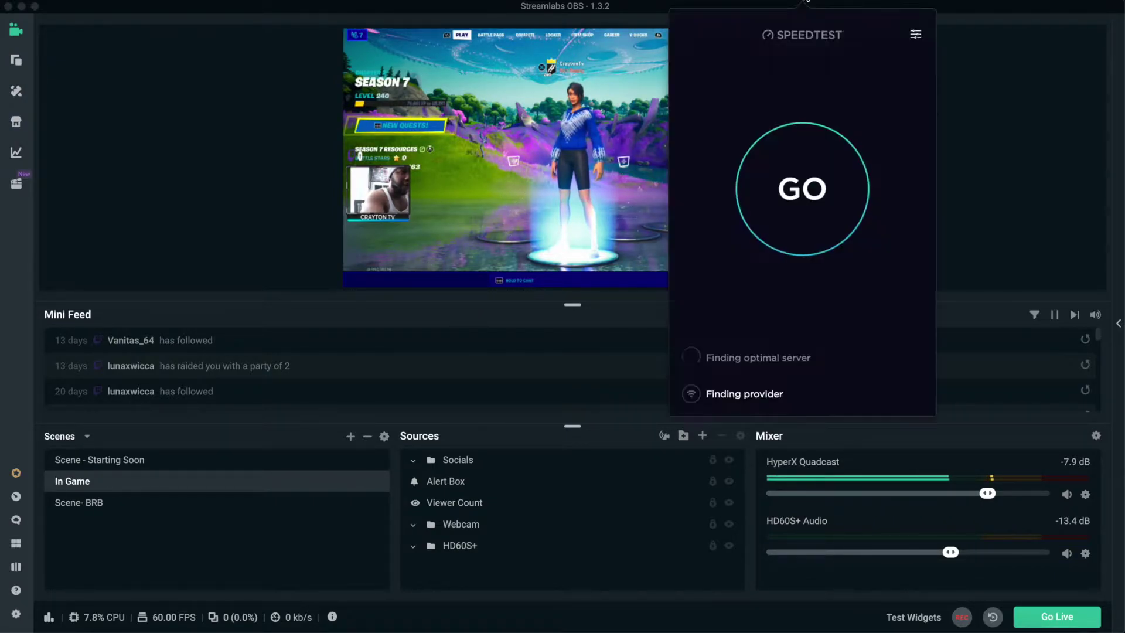
left_click(788, 193)
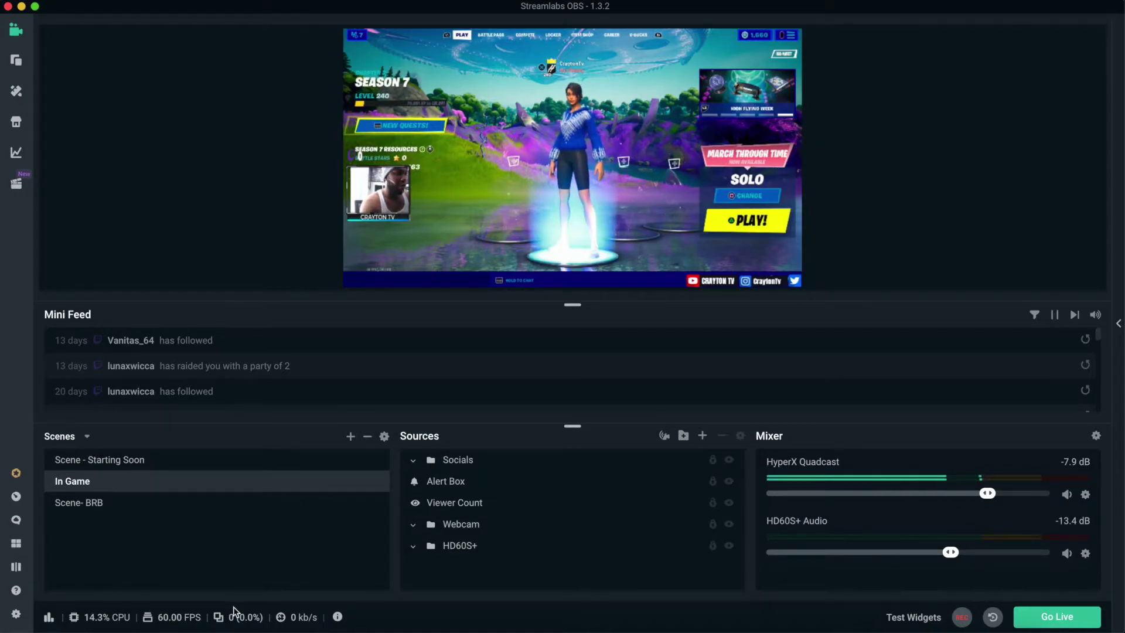
- Launch Auto Optimize from the General page of the Streamlabs OBS settings
left_click(16, 615)
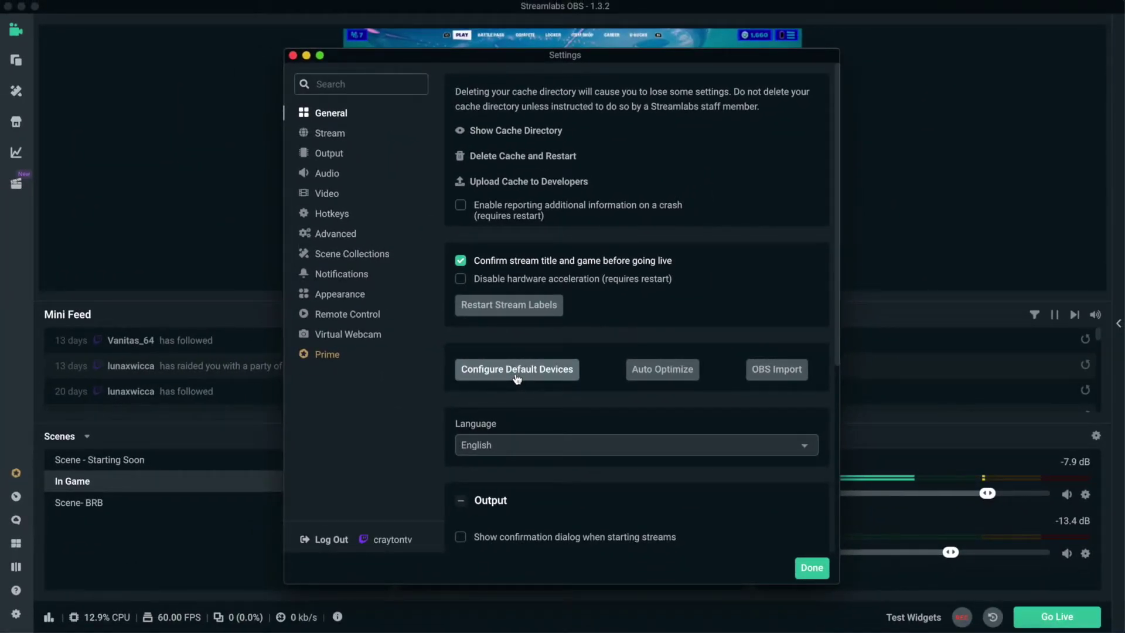
left_click(658, 377)
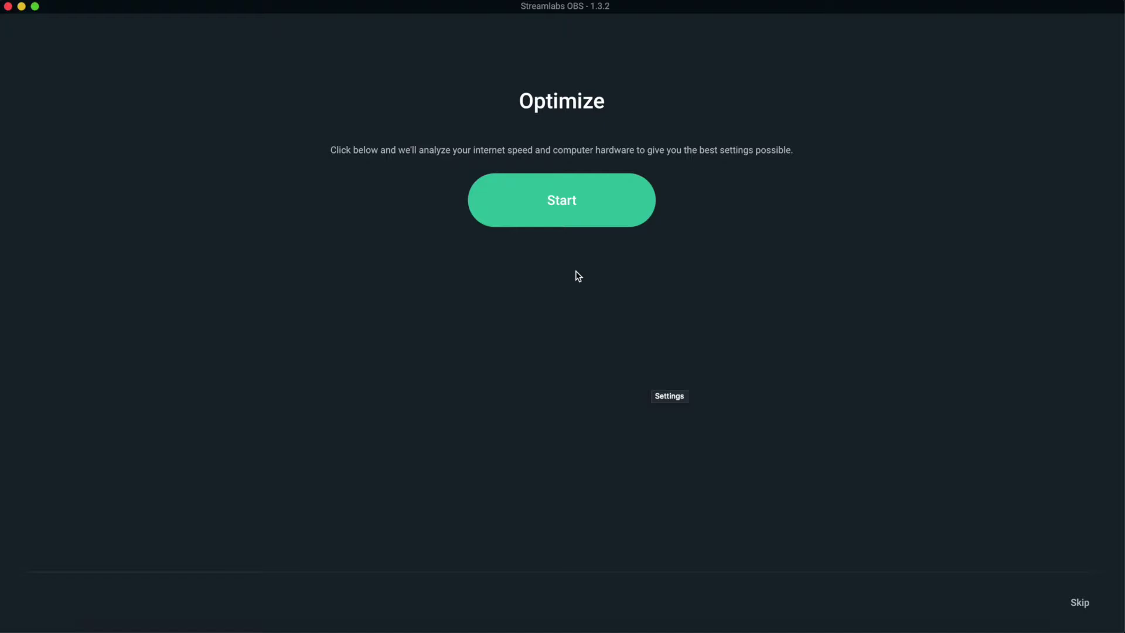
- Start the optimizer so it tests bandwidth and hardware and applies the recommended settings
left_click(571, 201)
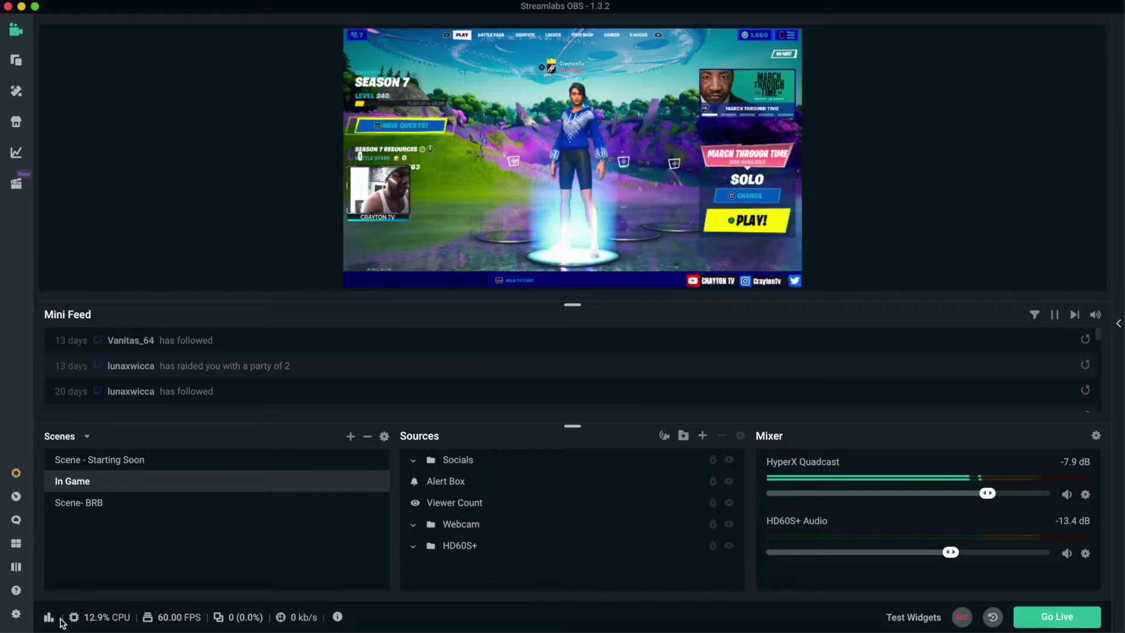
- Browse the General and Stream pages, then show Output settings (Simple mode, 6000 bitrate, x264)
left_click(17, 614)
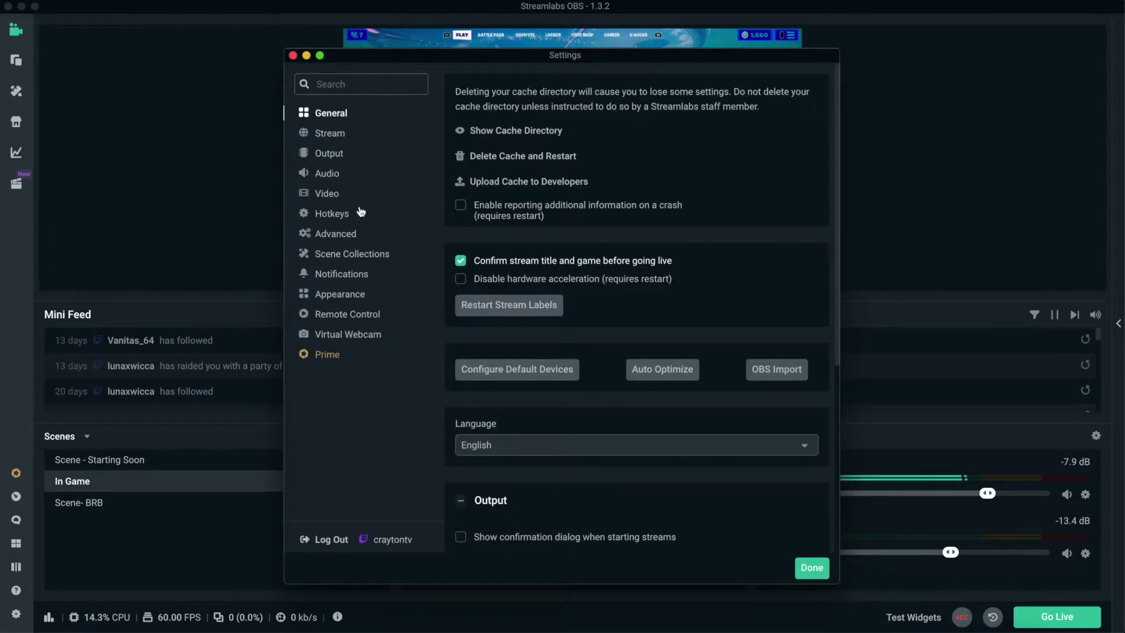
scroll(545, 381, "down", 5)
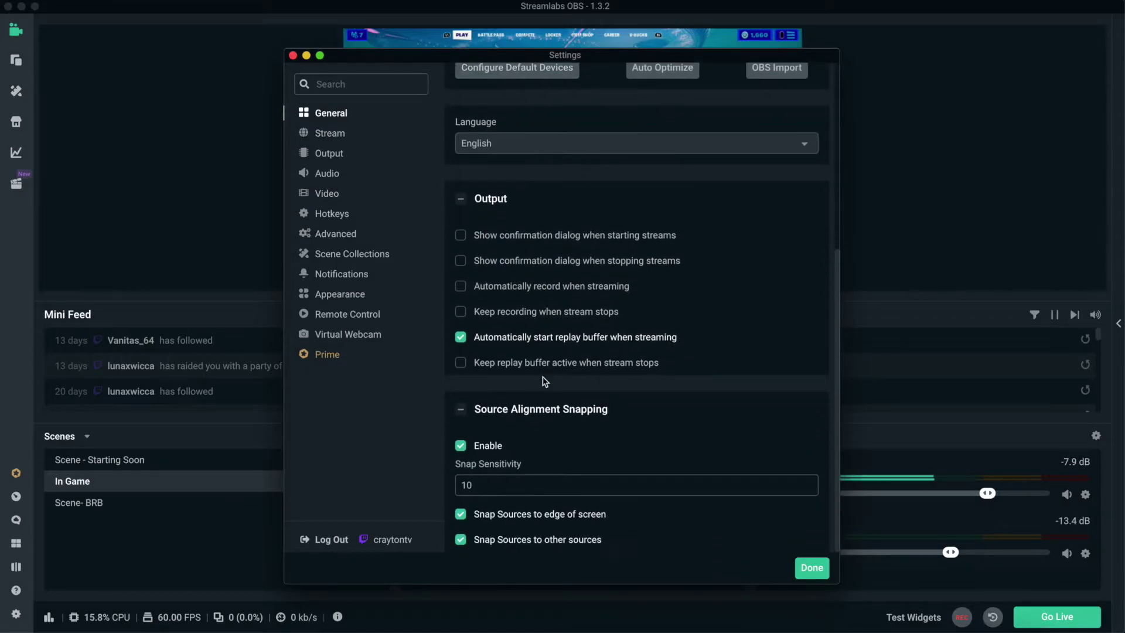
scroll(545, 379, "up", 5)
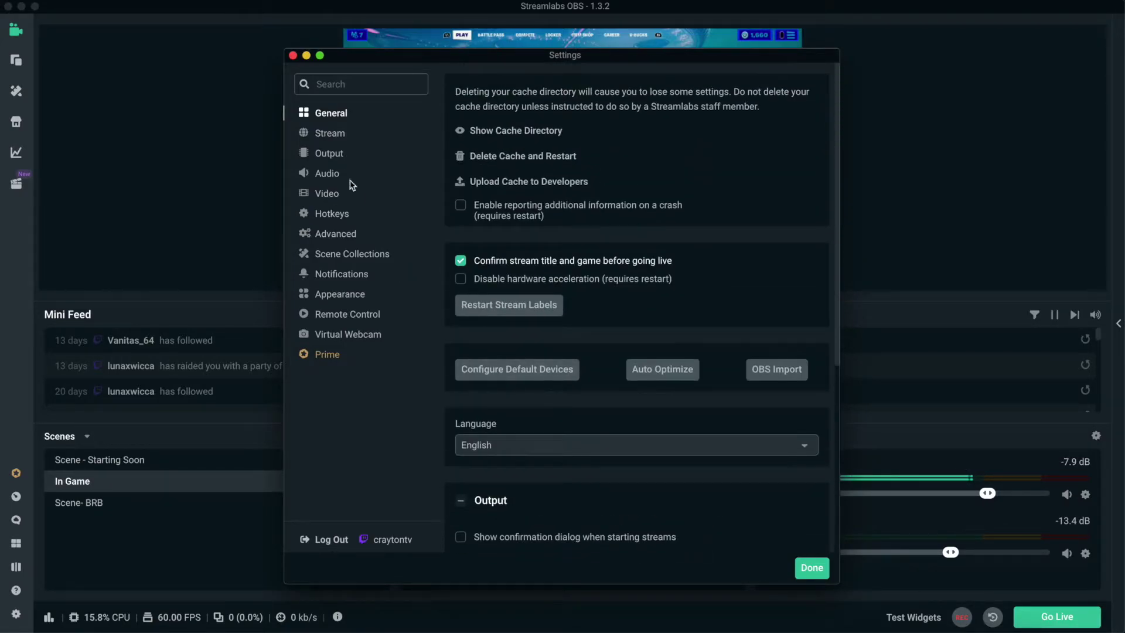
left_click(332, 137)
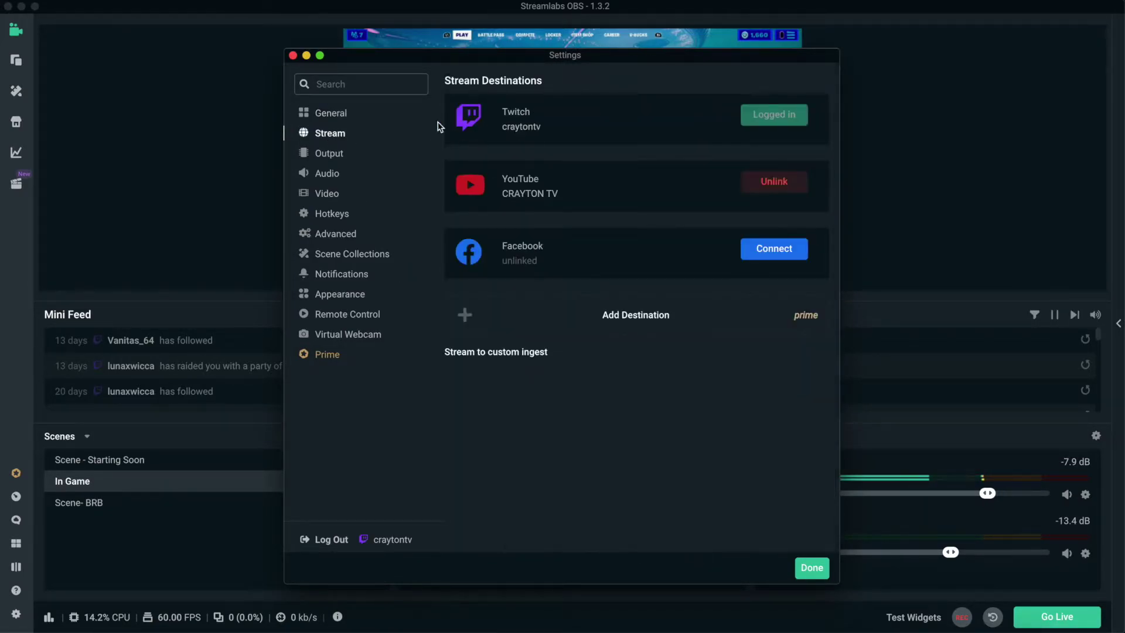
left_click(324, 154)
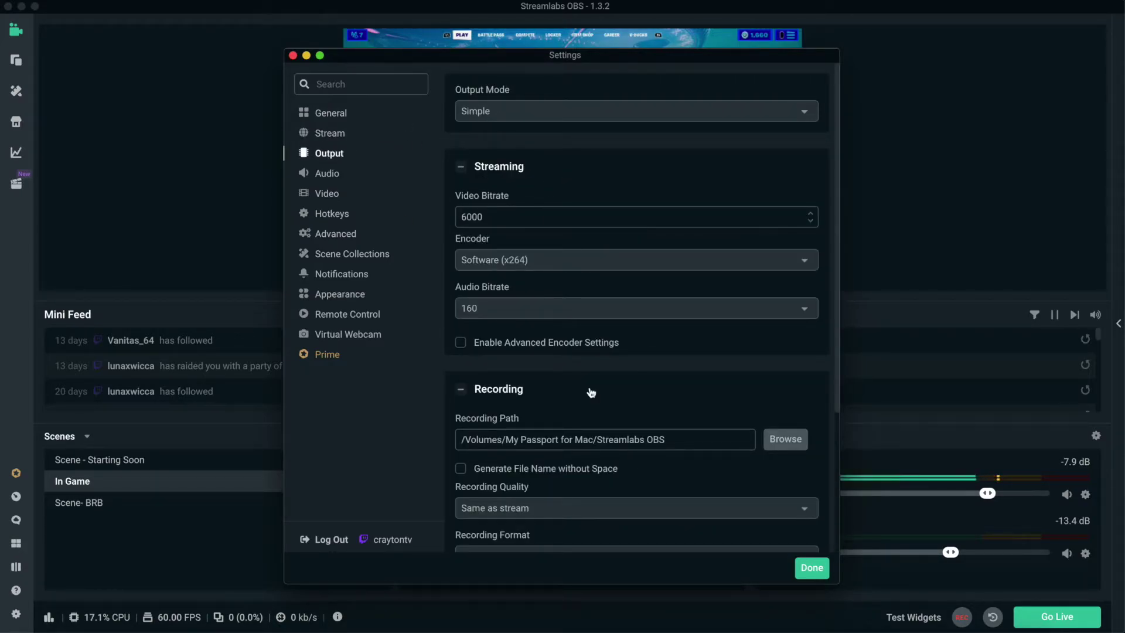
scroll(590, 390, "down", 3)
scroll(590, 390, "up", 2)
scroll(590, 390, "up", 2)
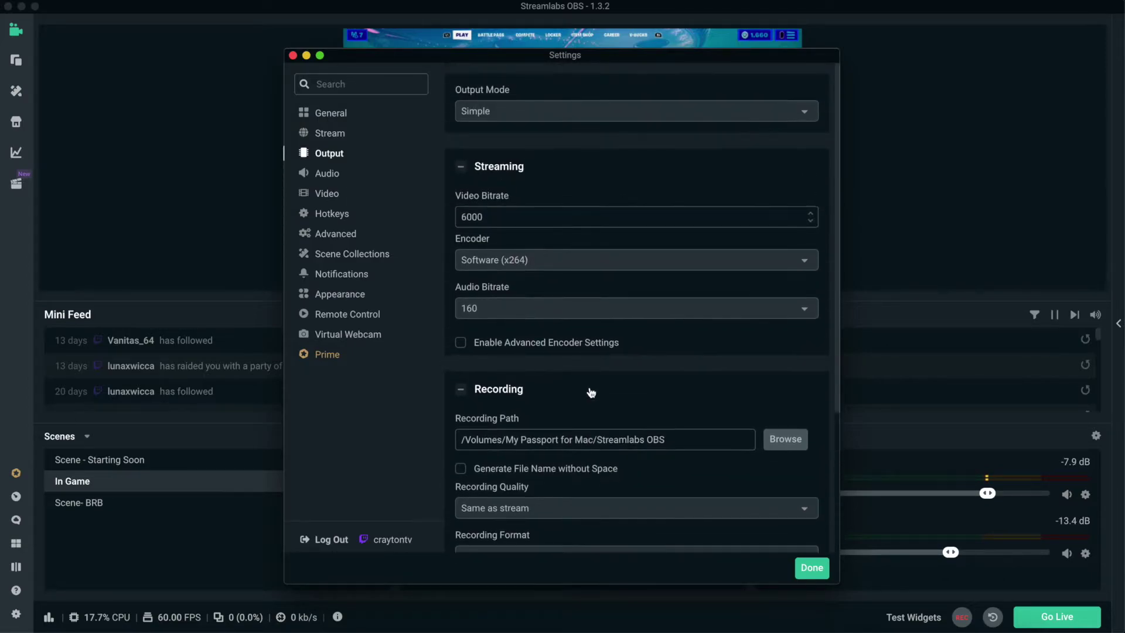
- Switch Output Mode to Advanced and check the Apple VT H264 recording (mp4, 24000) and streaming (6000) tabs
left_click(494, 121)
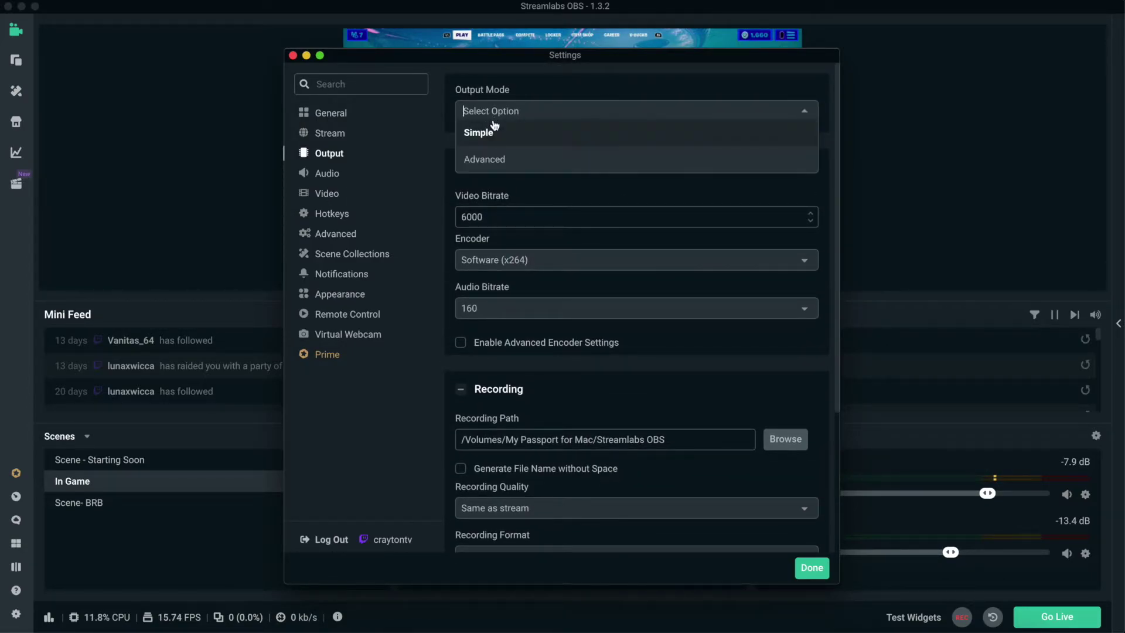
left_click(504, 161)
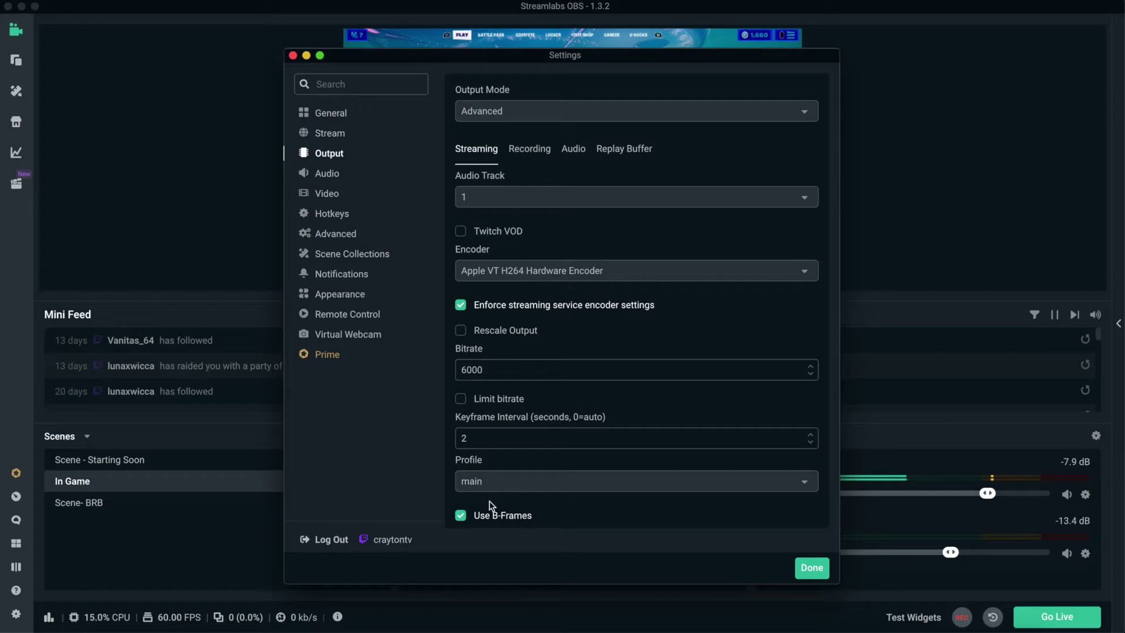
left_click(524, 151)
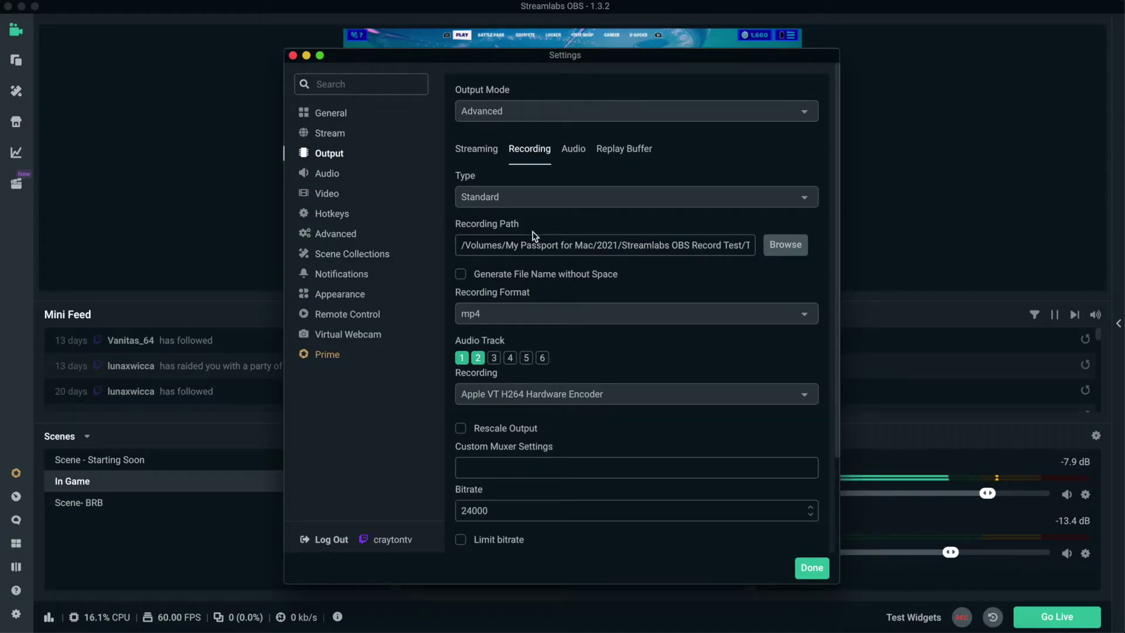
scroll(534, 235, "down", 4)
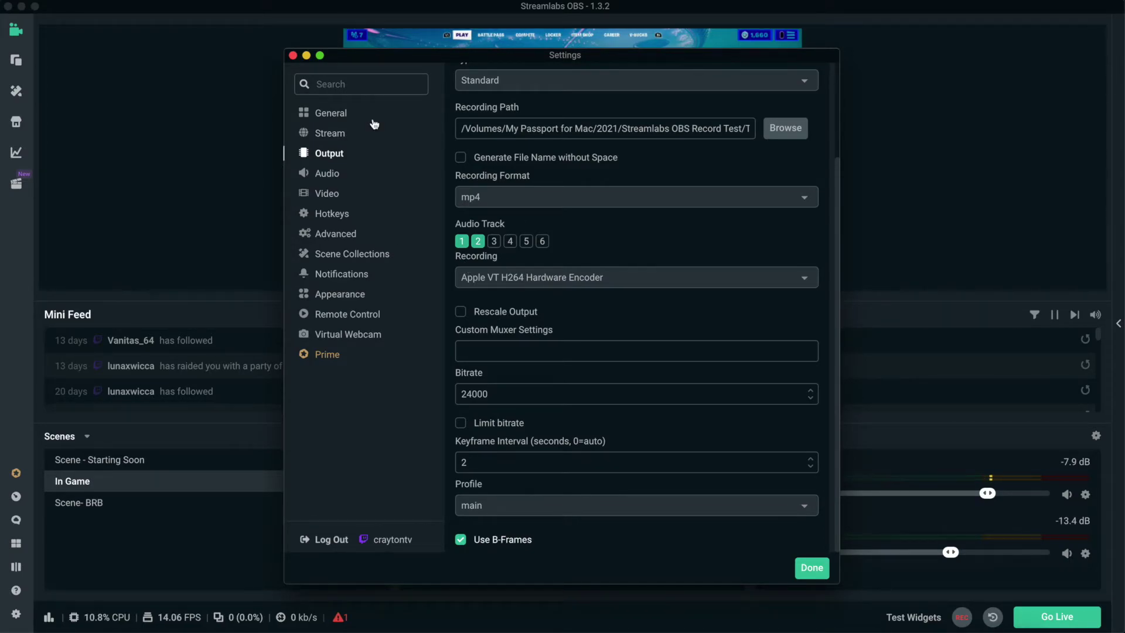
scroll(578, 146, "up", 3)
scroll(578, 148, "up", 2)
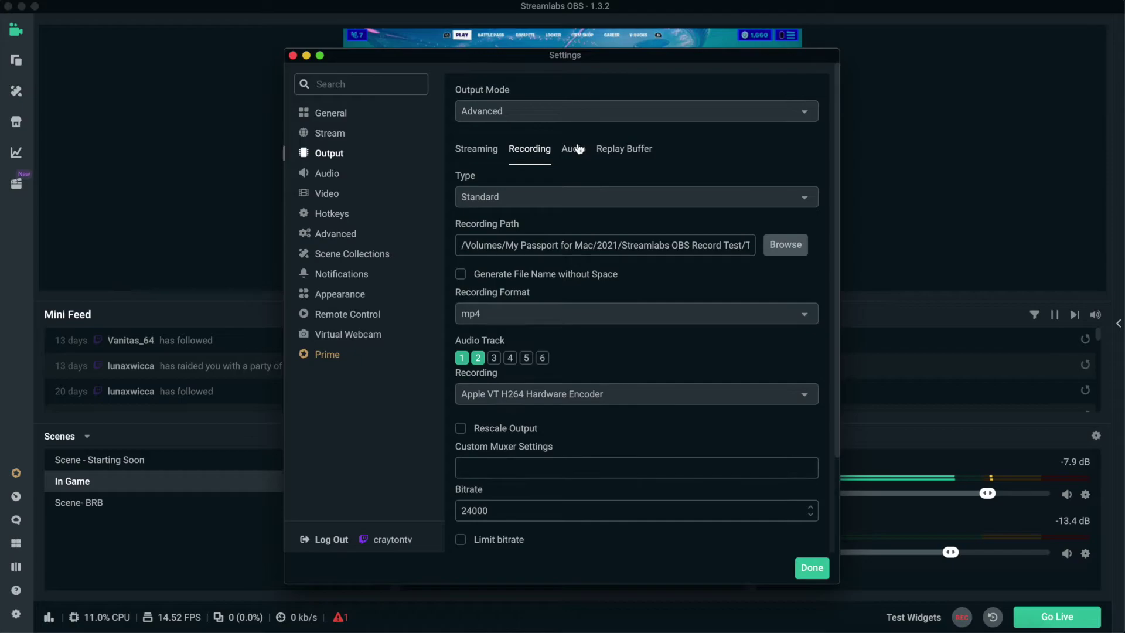
left_click(482, 151)
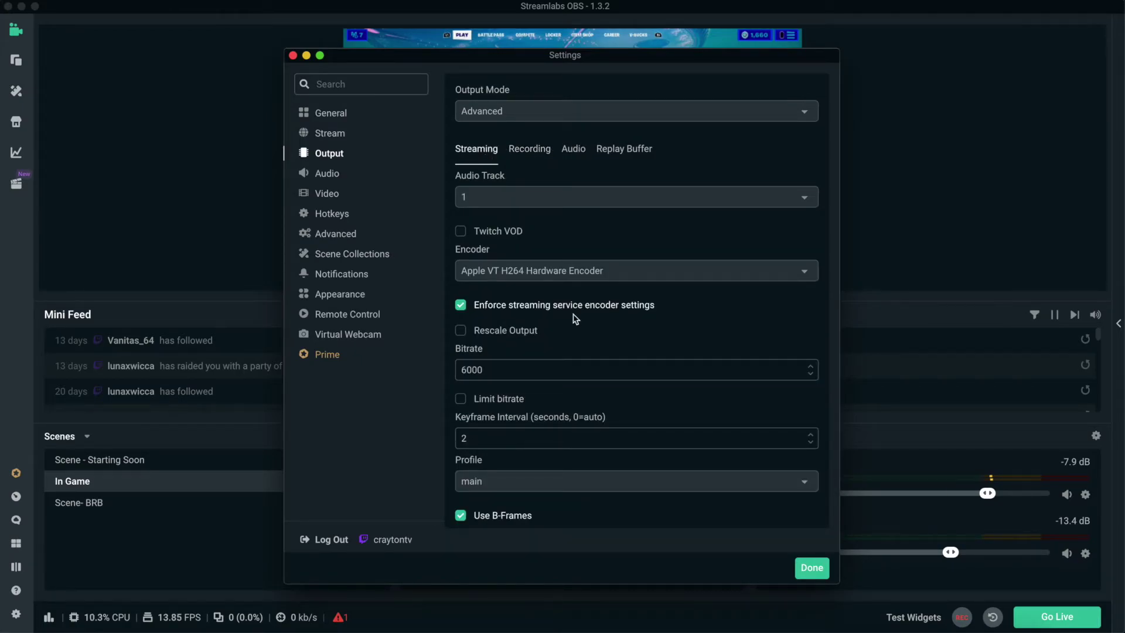
- Look over the Audio page, then show Video settings: 1920x1080 base, 1280x720 output, 60 FPS
left_click(327, 174)
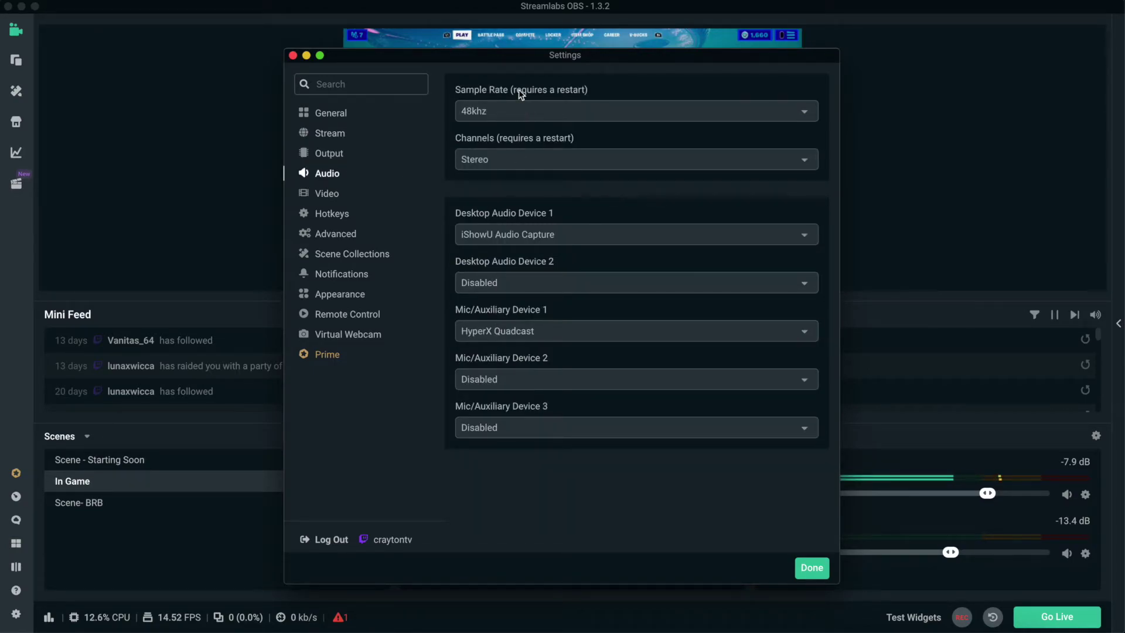
left_click(322, 195)
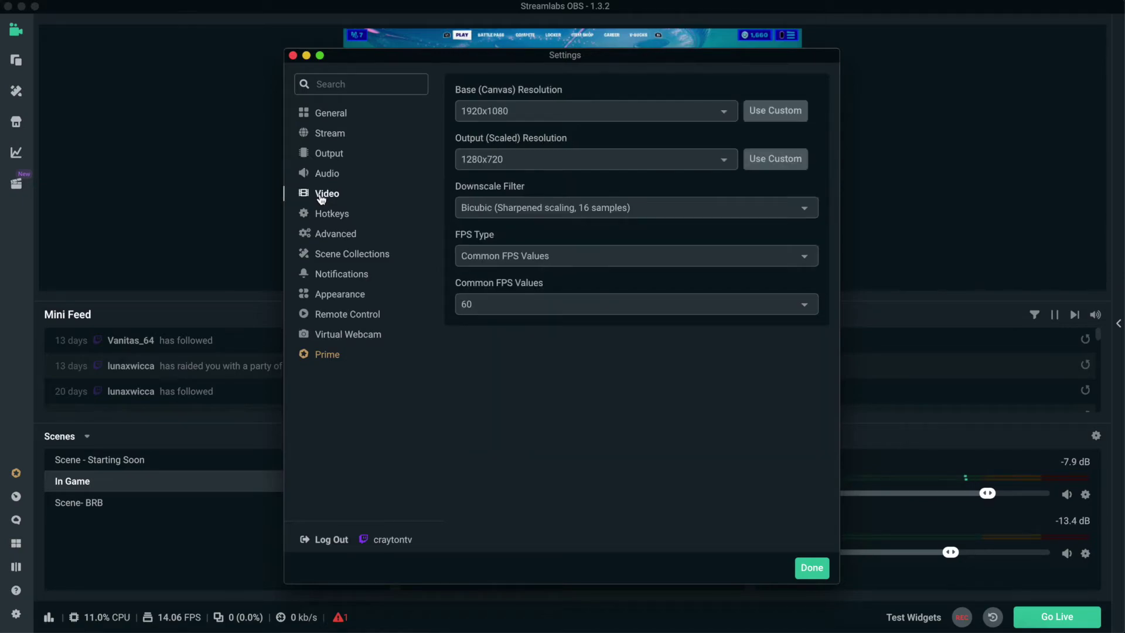
- Change the Output (Scaled) Resolution from 1280x720 to 1920x1080
left_click(511, 166)
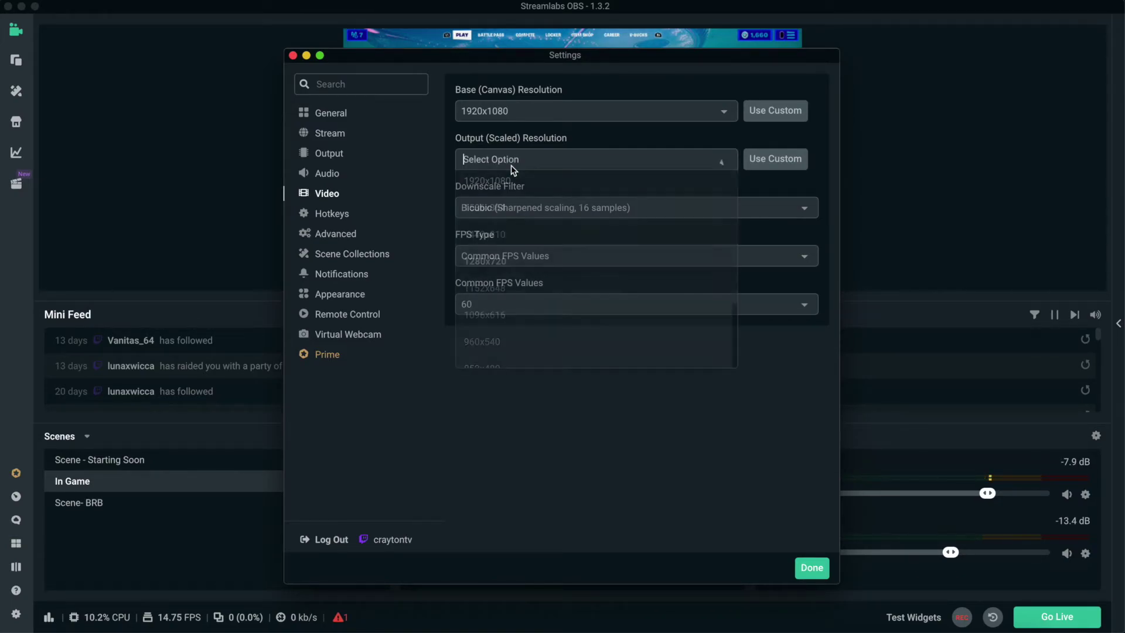
left_click(492, 181)
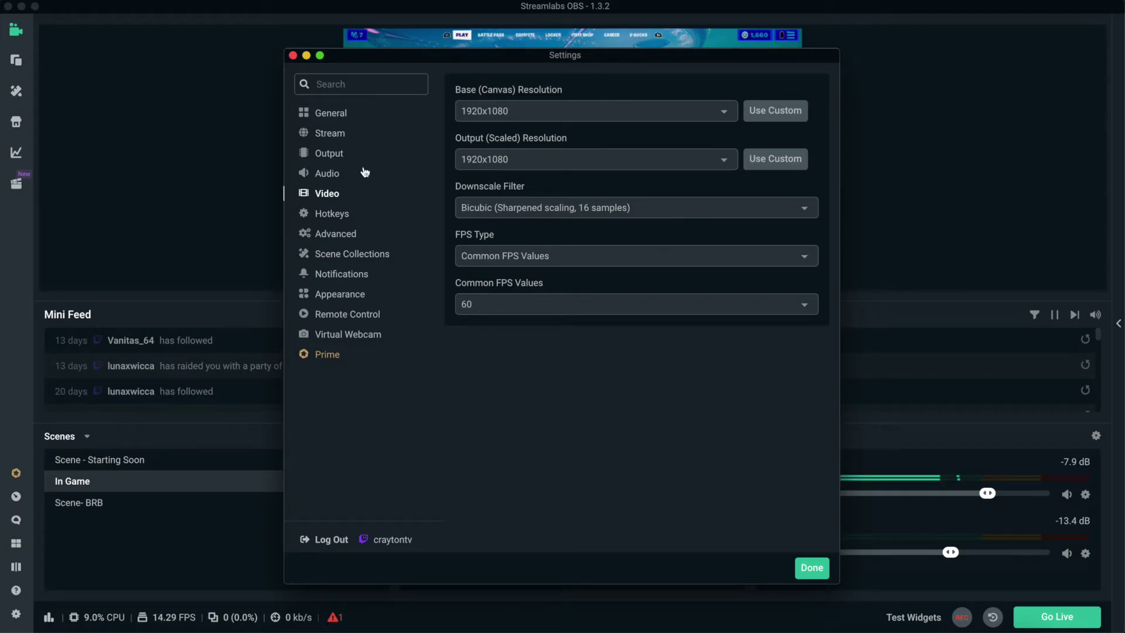
- Scroll through the Advanced settings page, then close Settings with Done
left_click(335, 235)
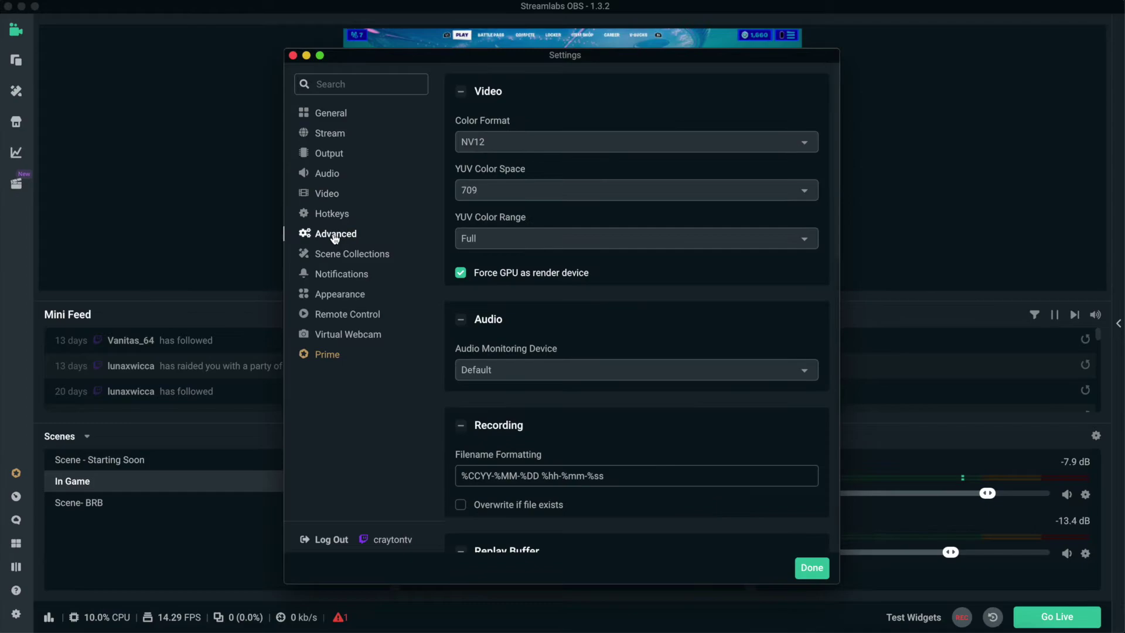
scroll(543, 317, "down", 5)
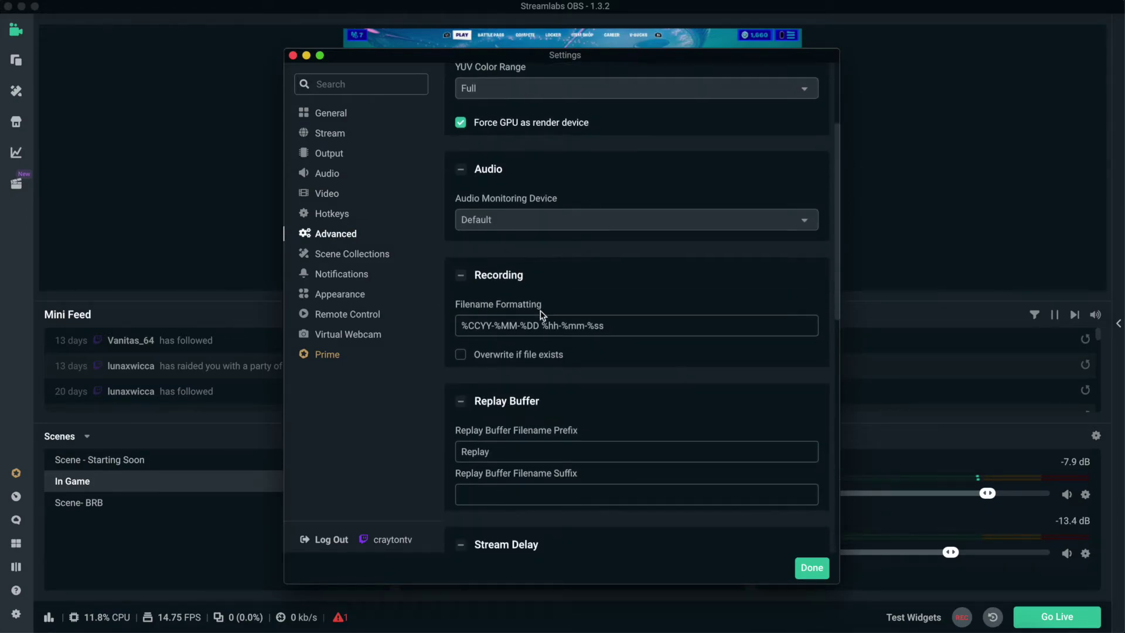
scroll(542, 317, "down", 5)
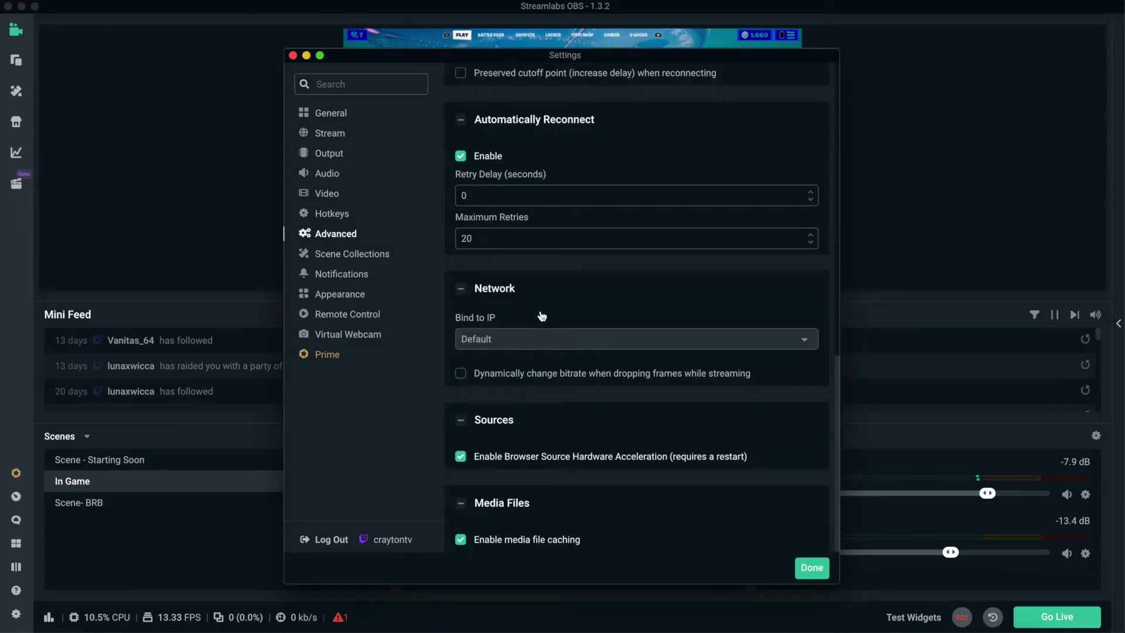
scroll(543, 317, "up", 6)
scroll(542, 317, "up", 4)
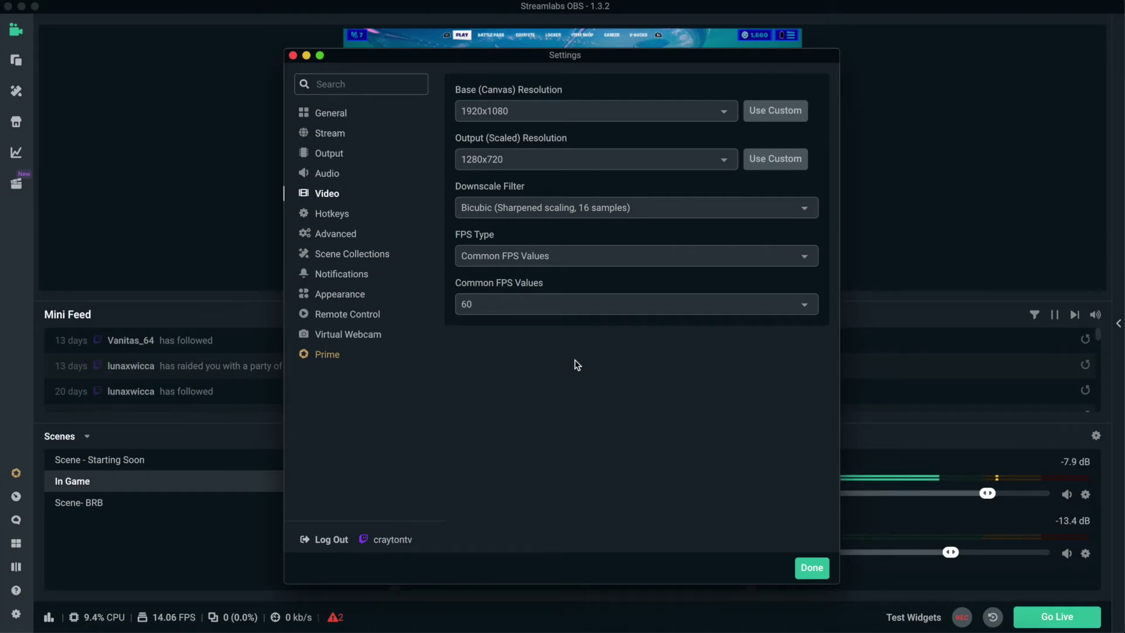
left_click(805, 570)
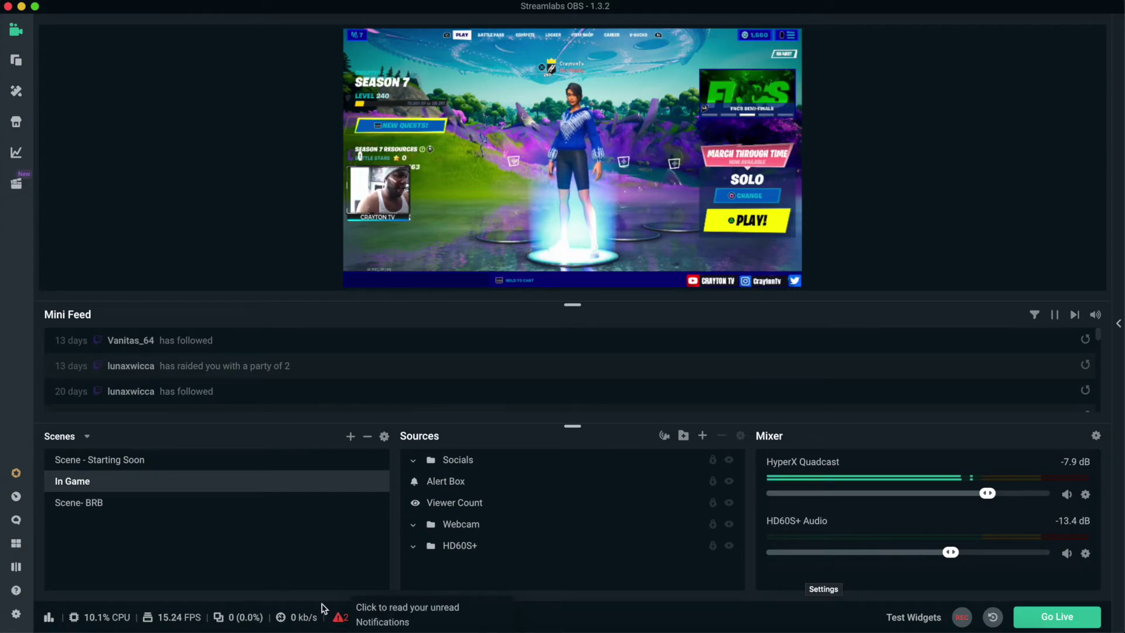
left_click(339, 619)
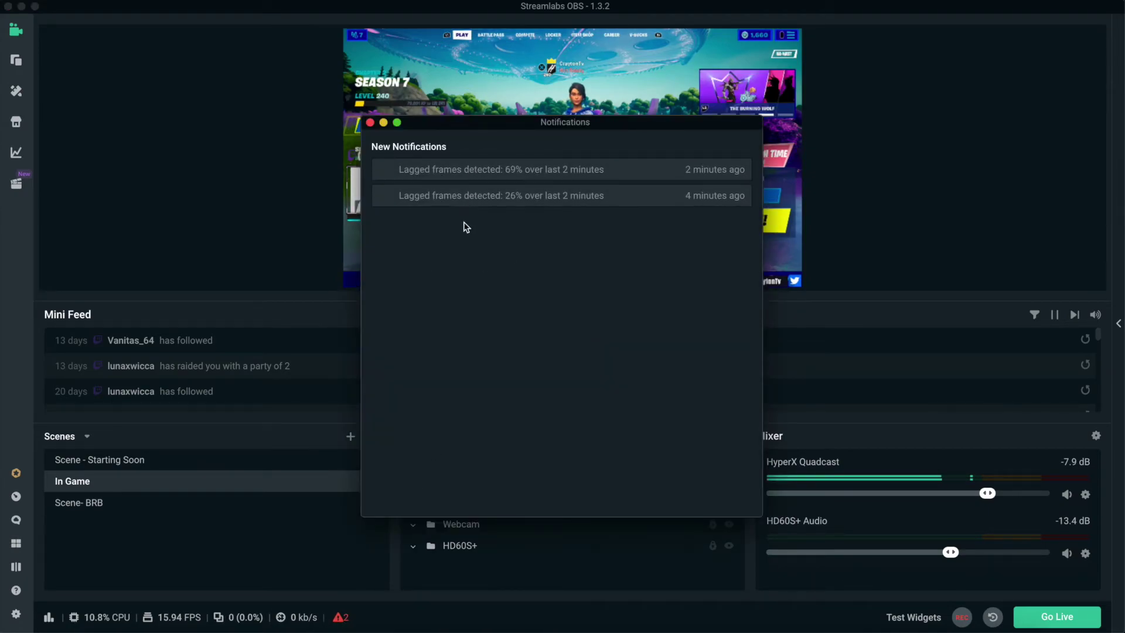
left_click(370, 123)
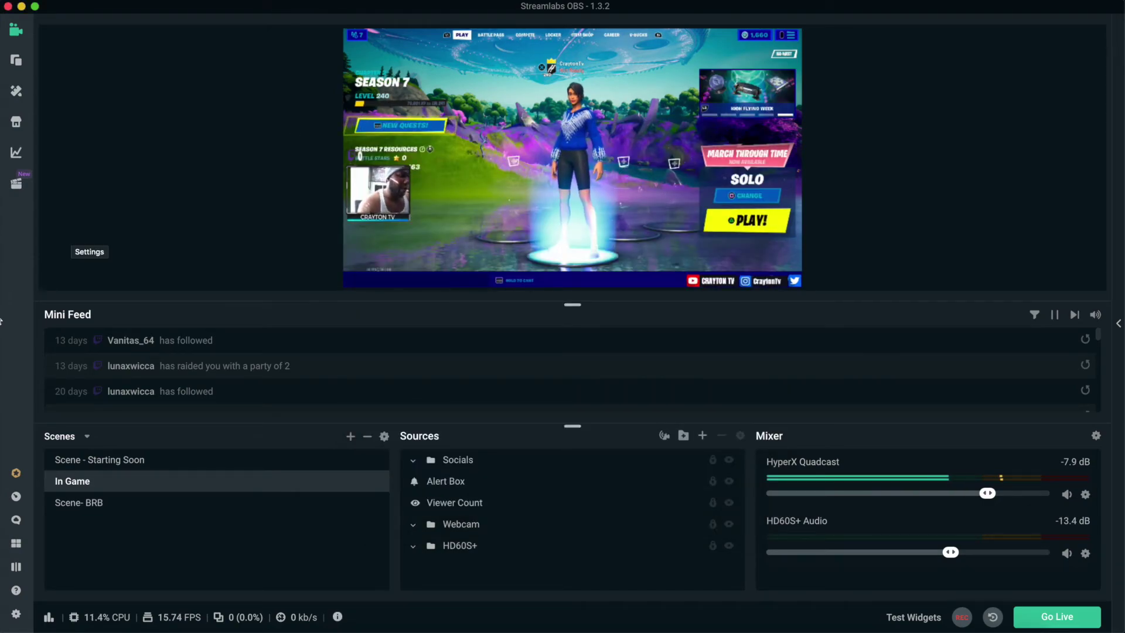